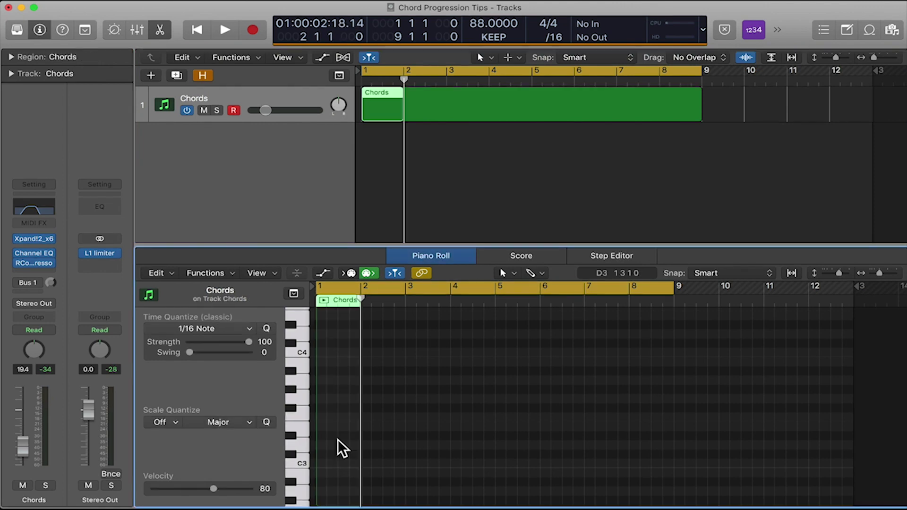
Step: Draw one-bar notes at C3, E3 and G3 in bar 1 to form a C major triad, and play it back
click(293, 454)
click(293, 452)
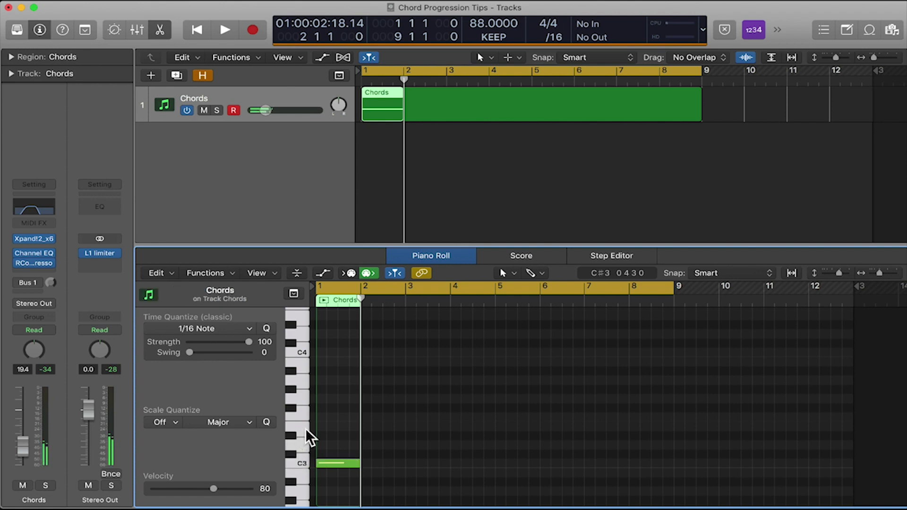
super+click(321, 428)
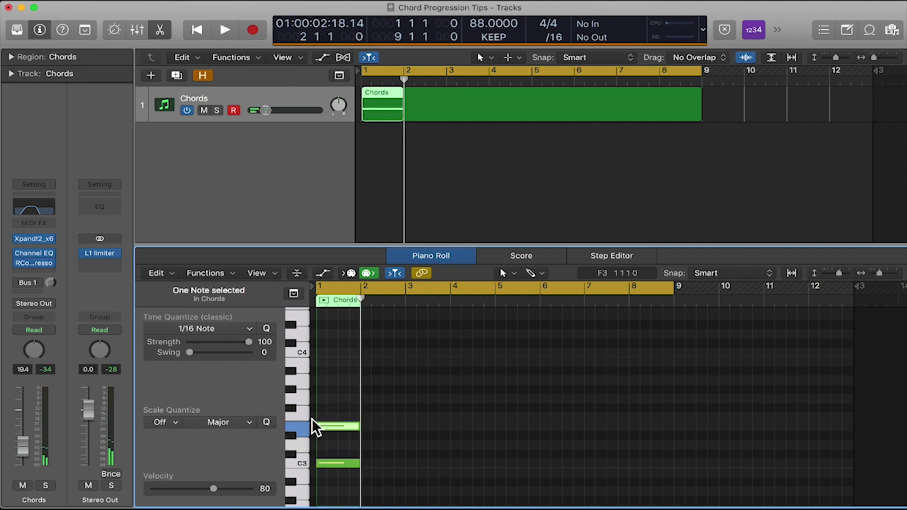
click(303, 415)
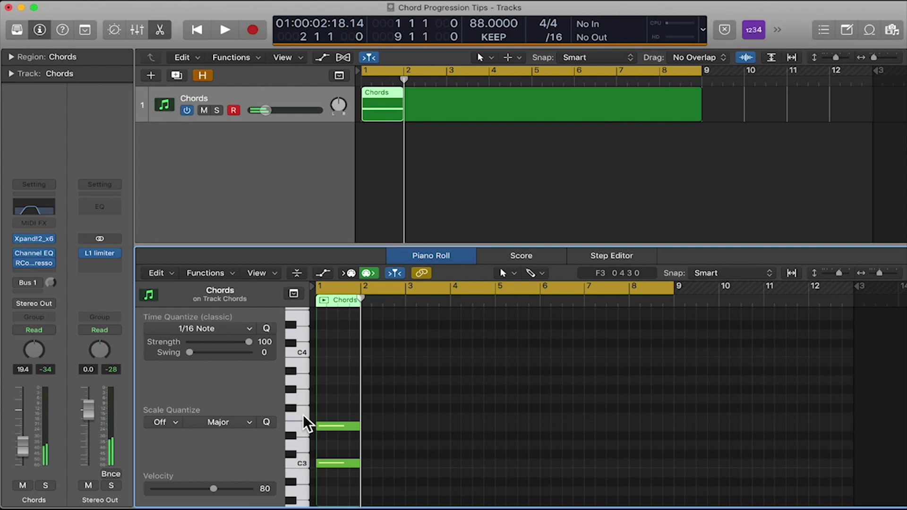
super+click(324, 399)
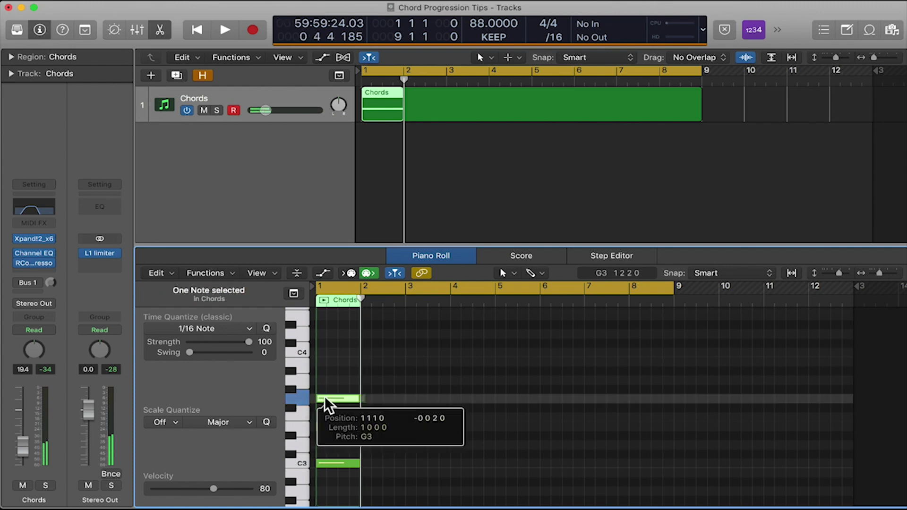
key(space)
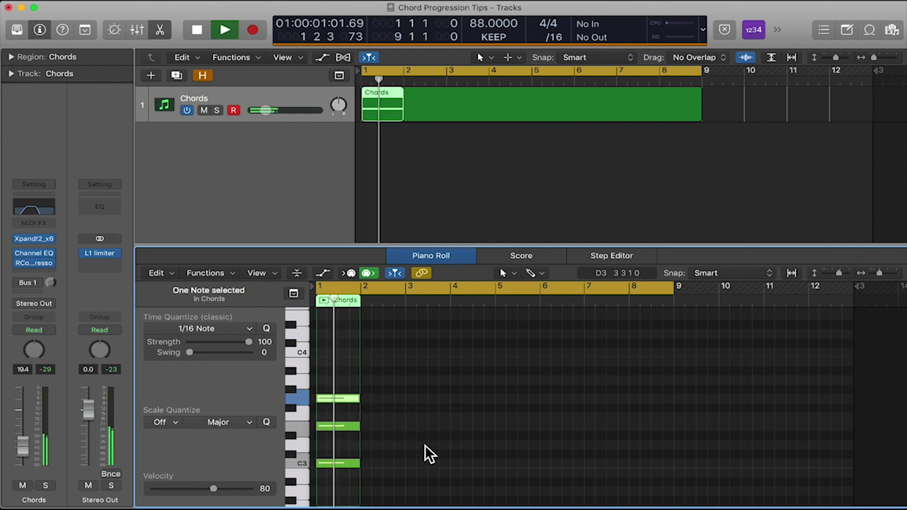
key(space)
Step: Turn the triad into C minor by adding a one-bar D#3 and deleting the E3, and play it back
click(378, 449)
scroll(373, 450, up, 1)
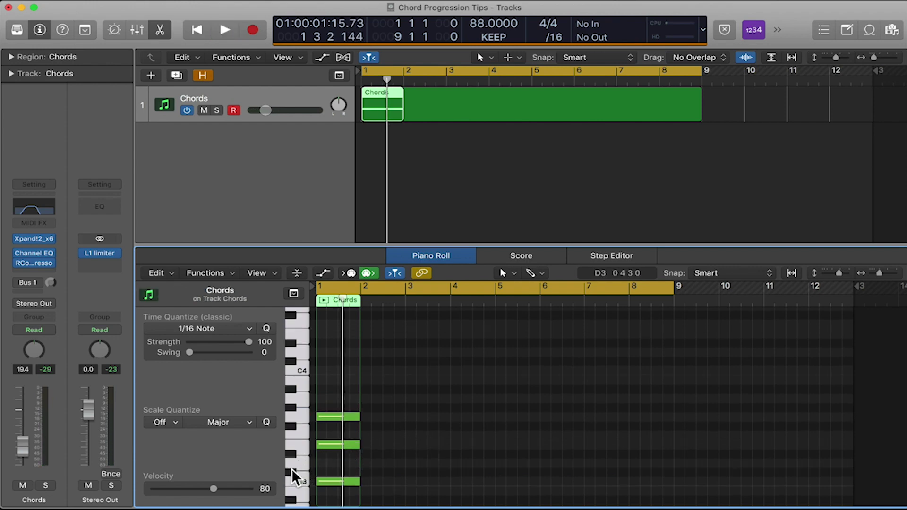
click(303, 474)
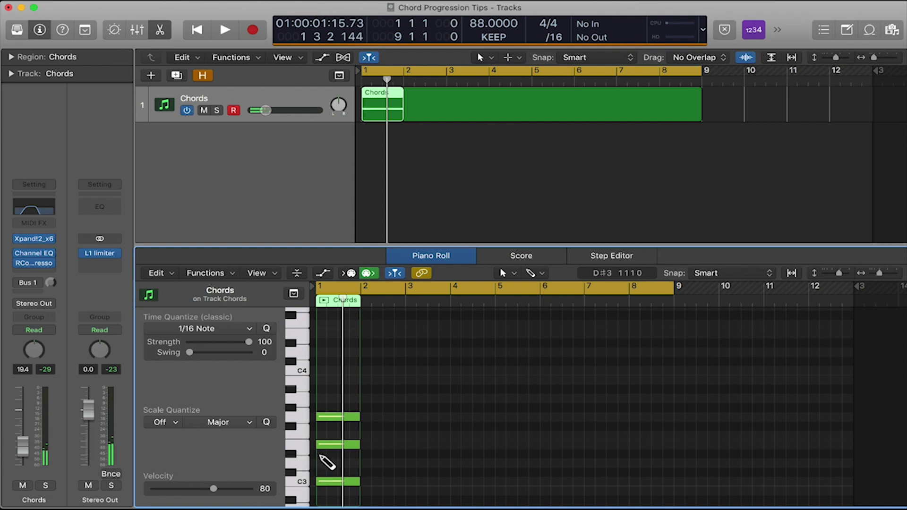
super+click(322, 456)
drag(328, 452, 323, 453)
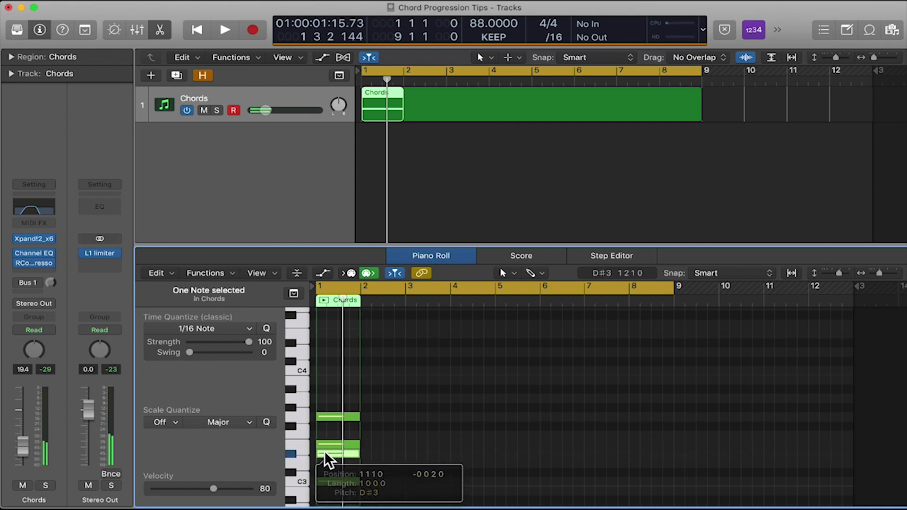
click(327, 444)
key(Delete)
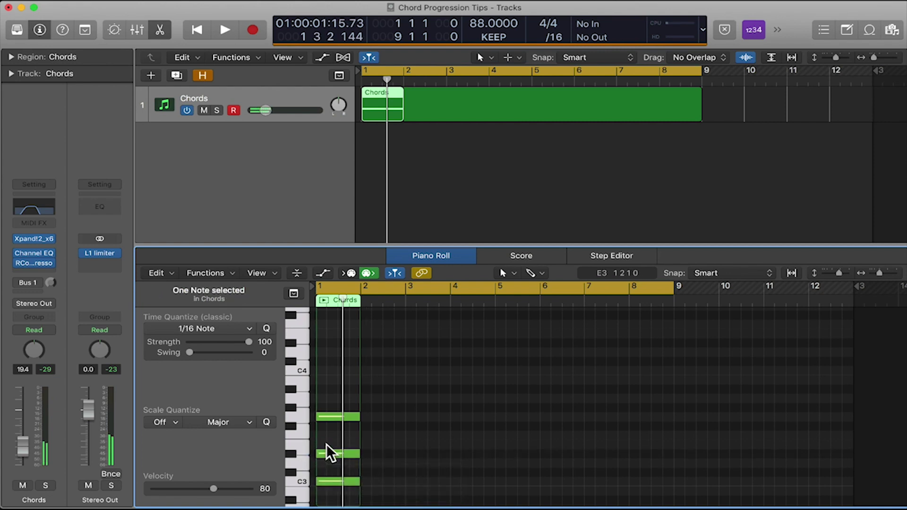
click(299, 441)
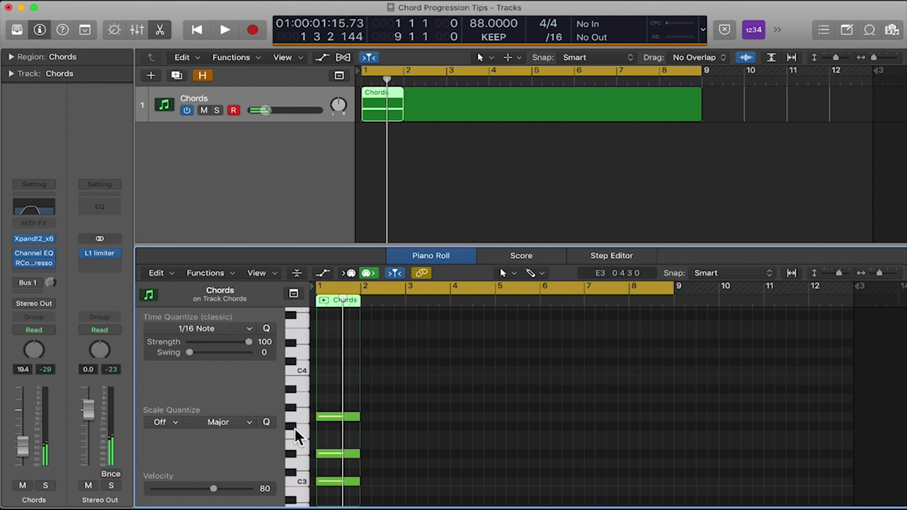
key(space)
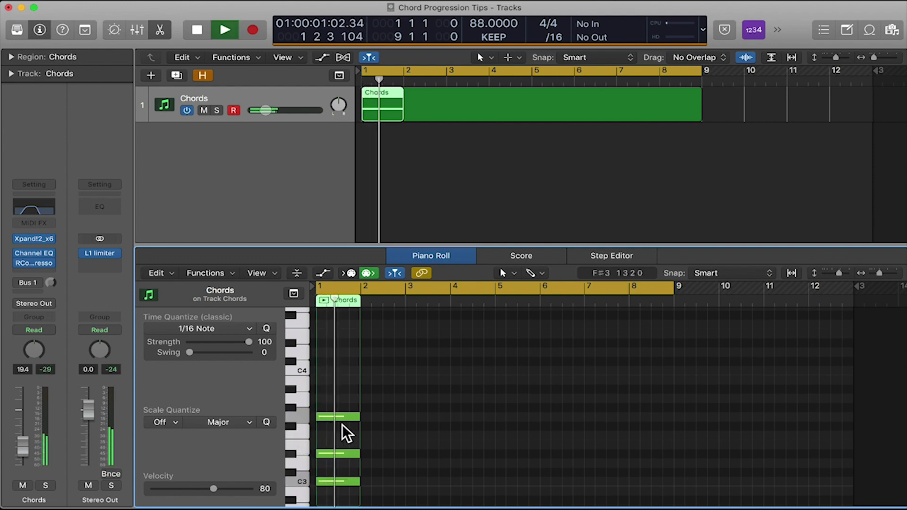
key(space)
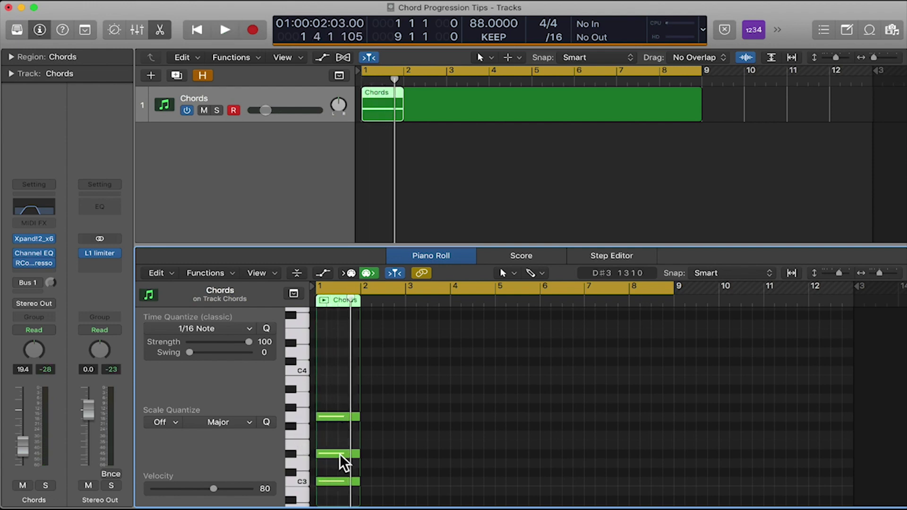
Step: Build a one-bar B diminished triad from B3, D4 and F4 at the start of bar 1, and play it back
click(336, 453)
drag(337, 448, 337, 451)
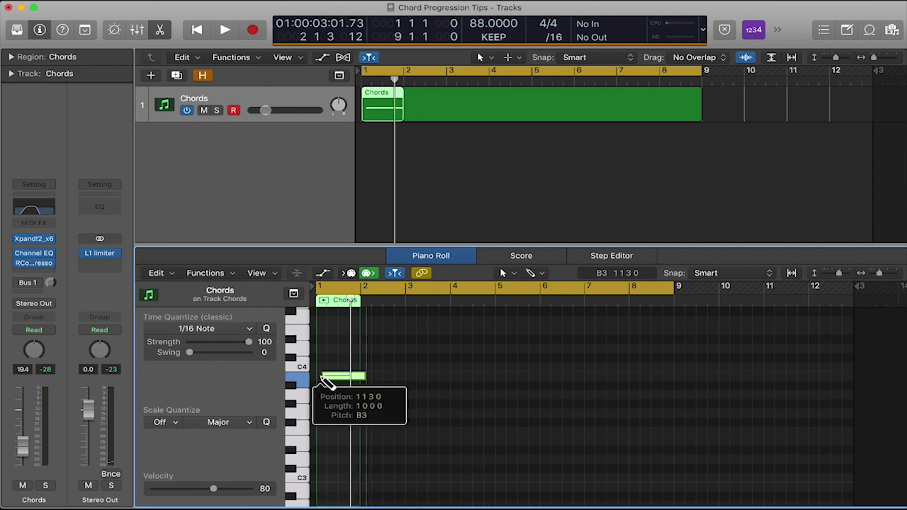
mouse_move(323, 377)
mouse_down()
mouse_move(334, 373)
mouse_move(311, 369)
mouse_up()
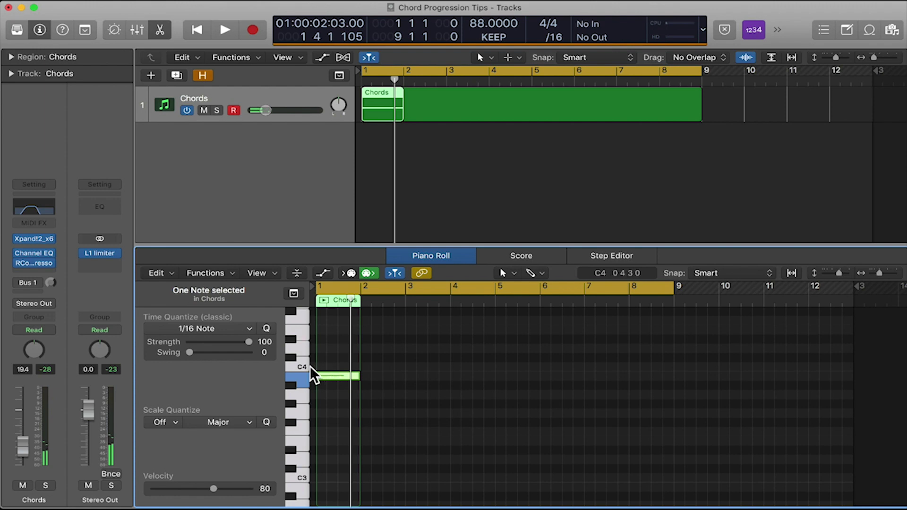
scroll(316, 369, up, 2)
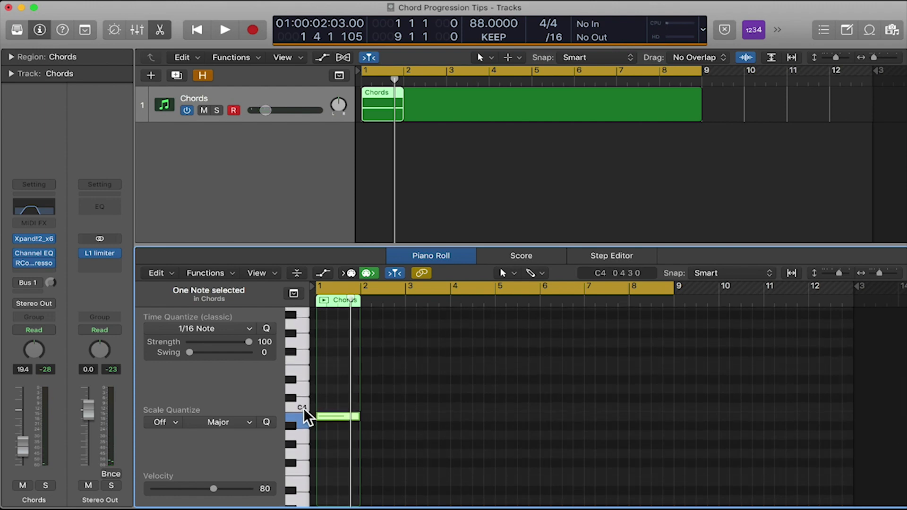
super+click(322, 388)
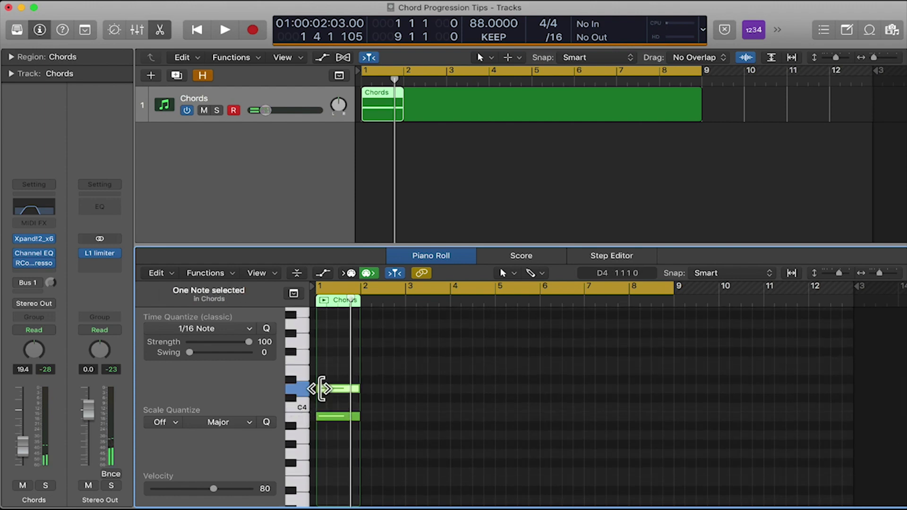
click(292, 383)
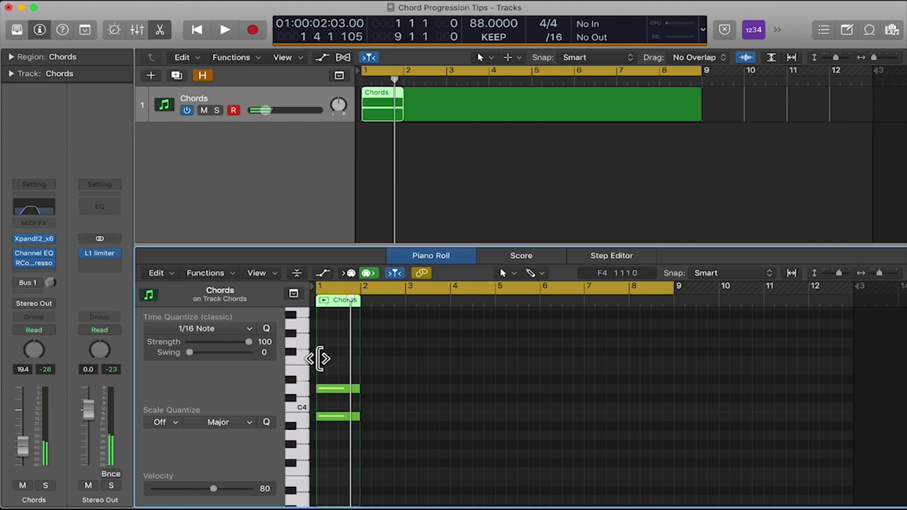
super+click(331, 361)
key(shift+space)
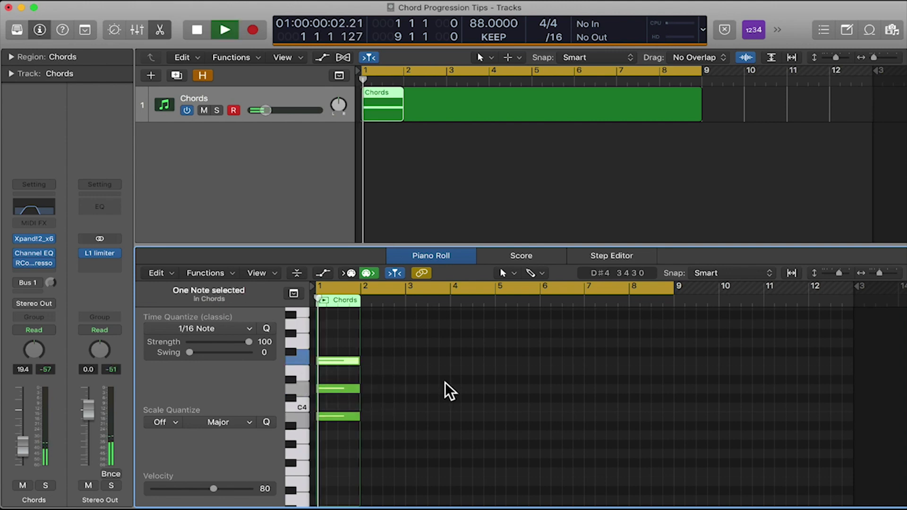
key(space)
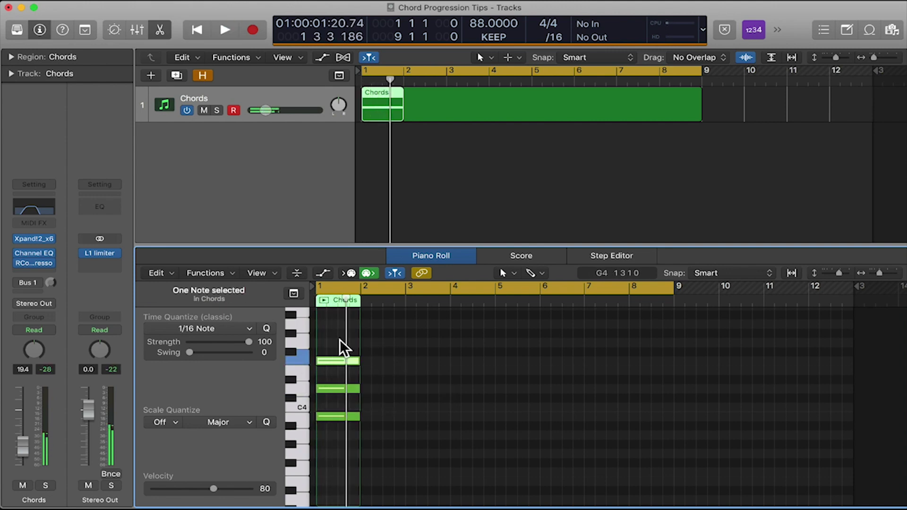
Step: Show the on-screen keyboard and transpose all notes of the A minor chord in bar 1 down three semitones
key(super+k)
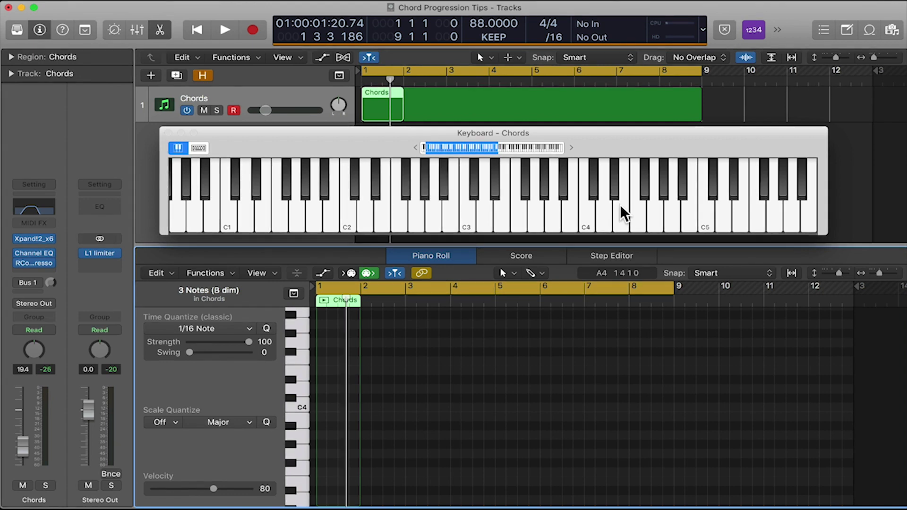
click(569, 351)
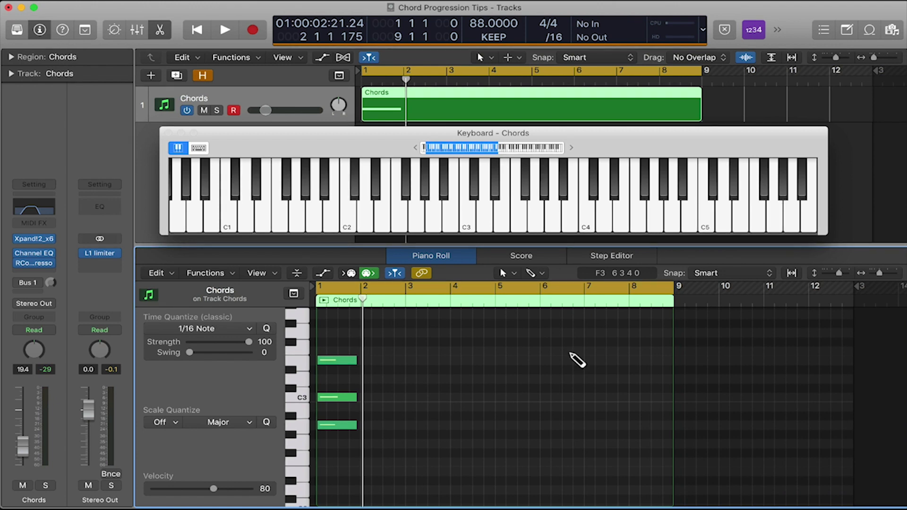
key(super+a)
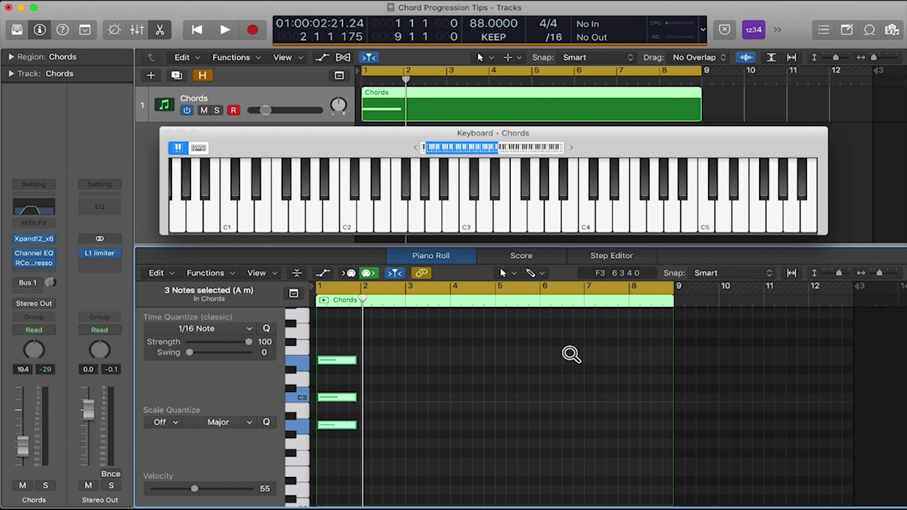
key(alt+Down)
key(alt+Down)
key(alt+Down)
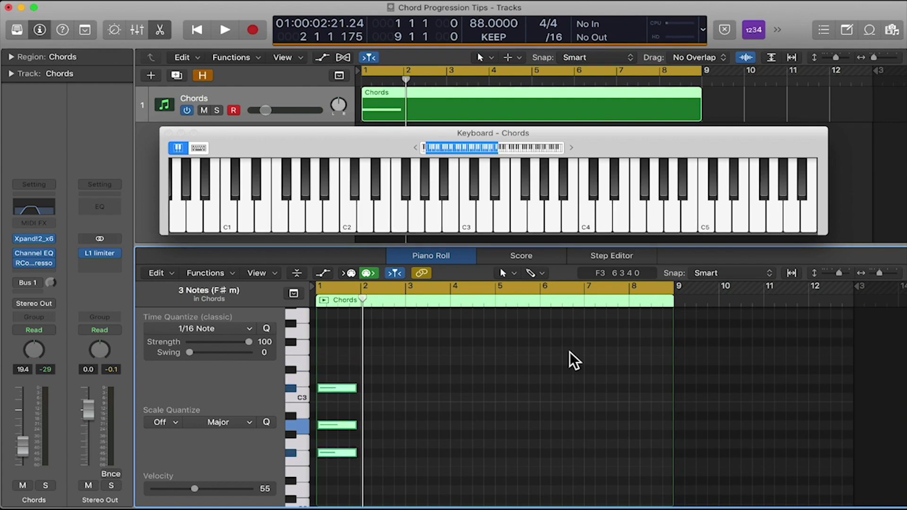
Step: Insert the Transposer MIDI effect on the Chords track, try a transposition of 4 semitones and reset it to 0
click(40, 223)
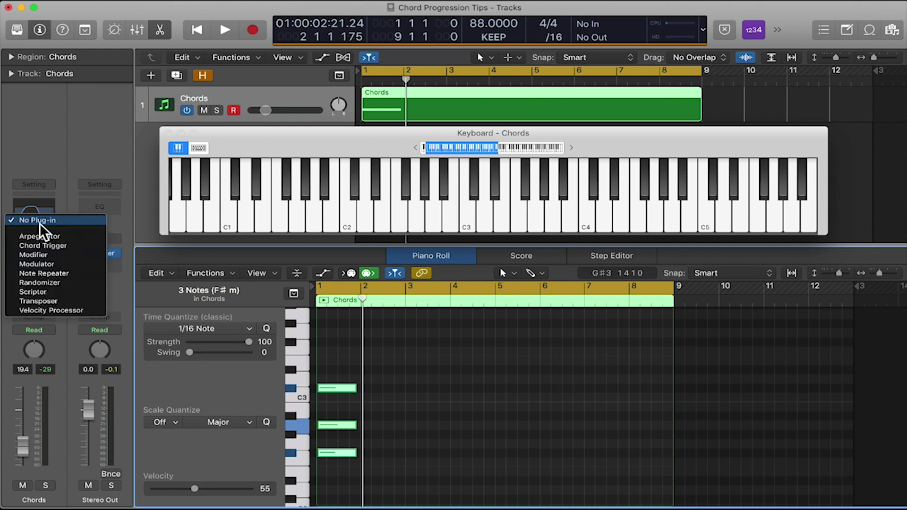
click(48, 301)
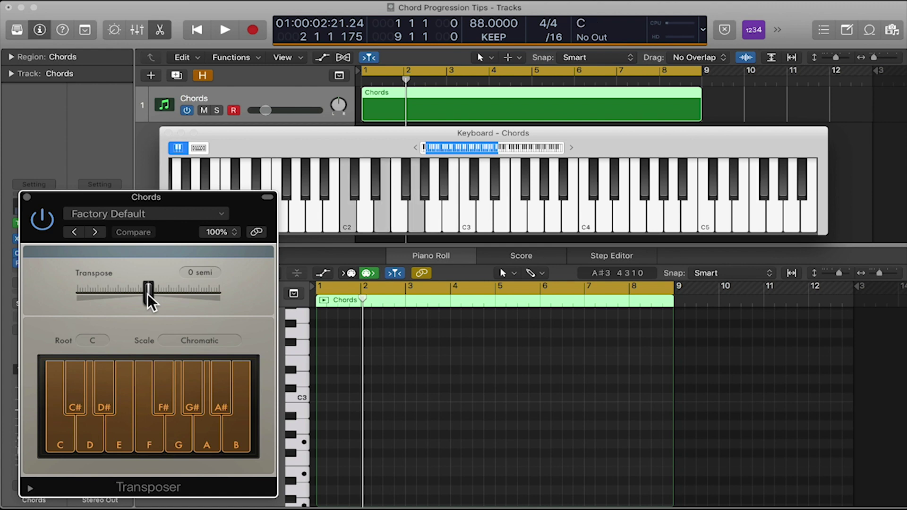
drag(148, 293, 161, 291)
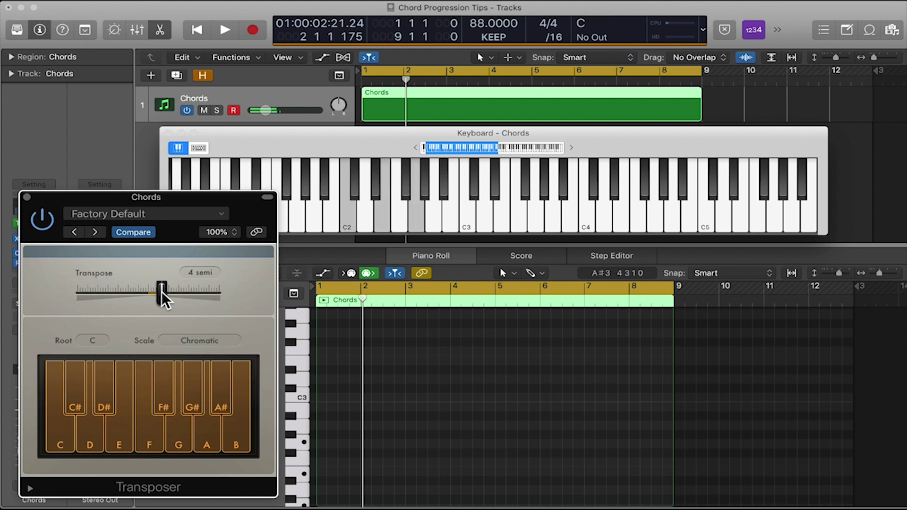
alt+click(162, 291)
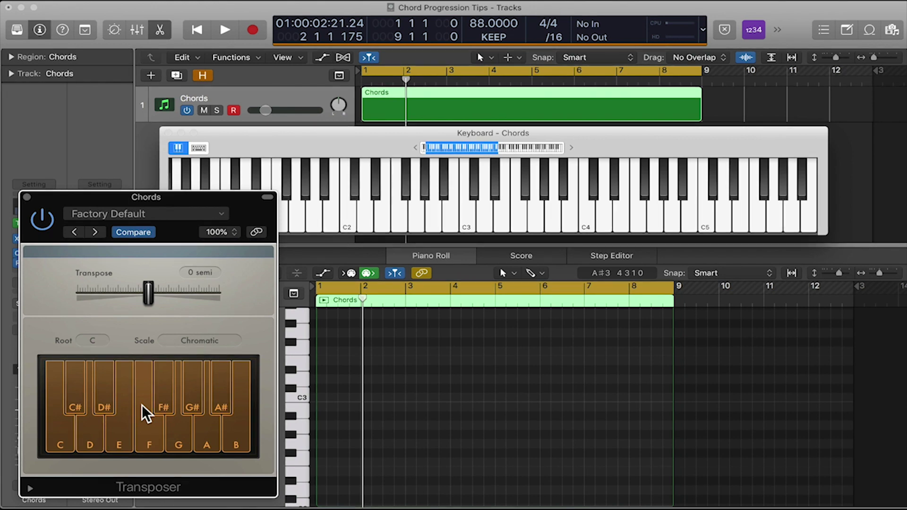
Step: Set the Transposer's root to D# and its scale to Major, and close the plug-in window
click(93, 341)
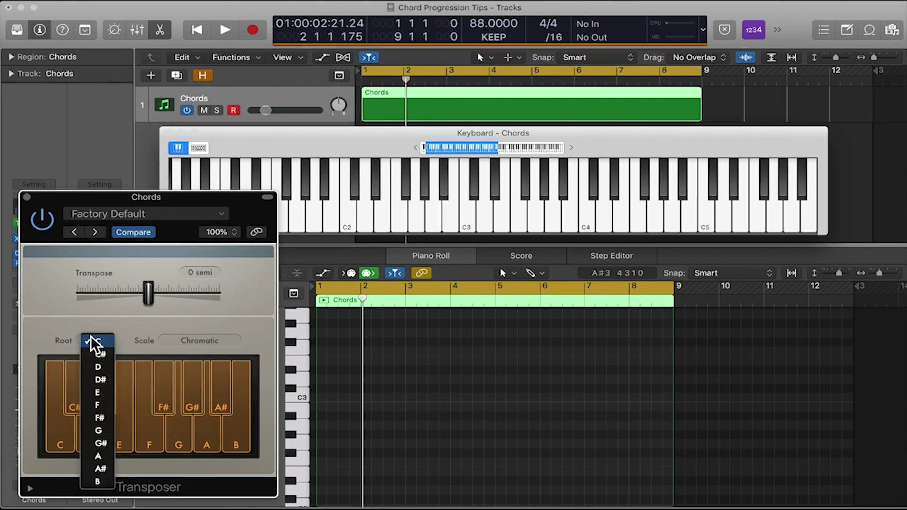
click(101, 380)
click(204, 340)
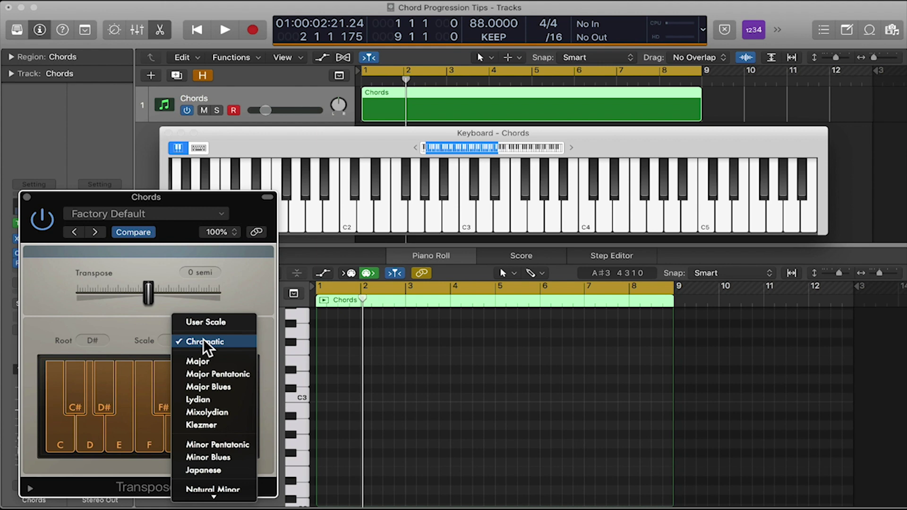
click(223, 362)
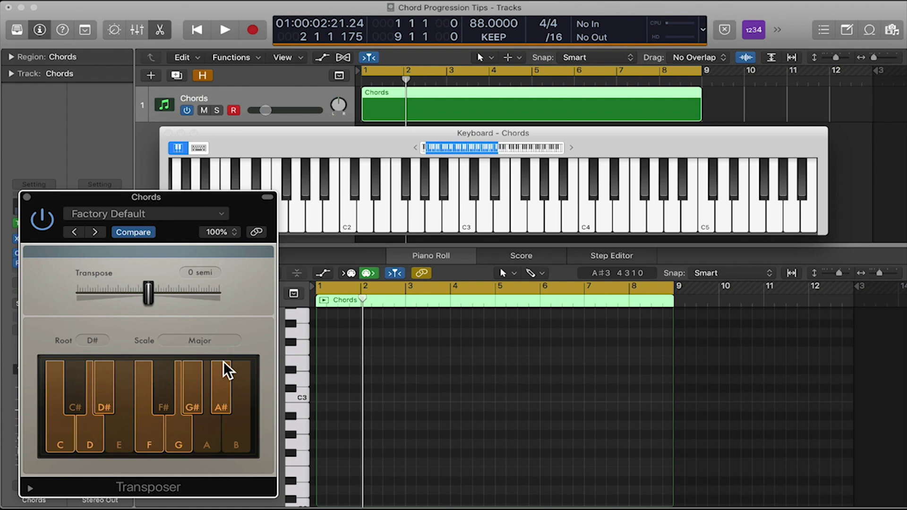
key(super+w)
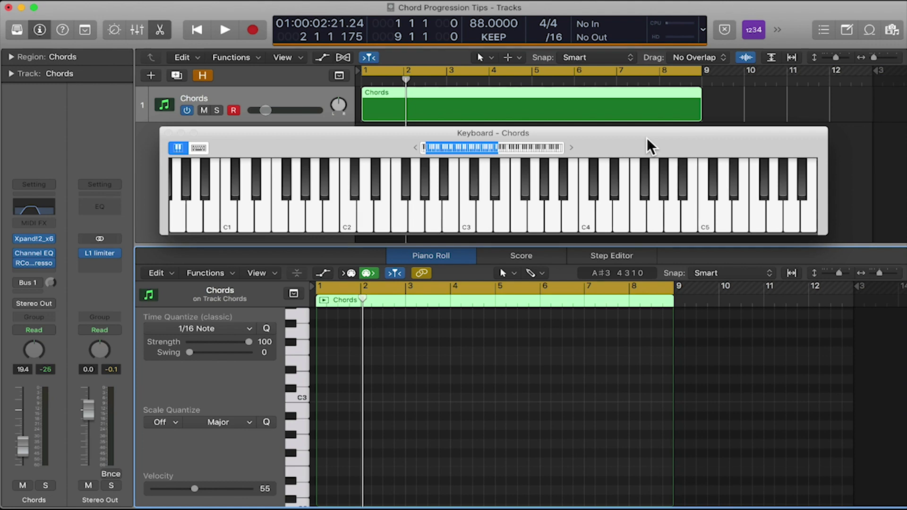
Step: Play the project from the start while performing chords, and capture the stopped performance as notes in the Chords region
key(Return)
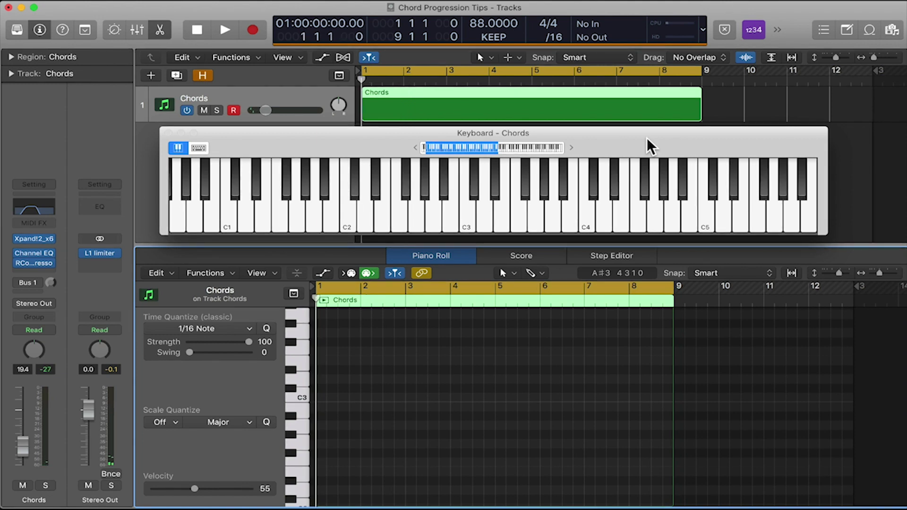
key(space)
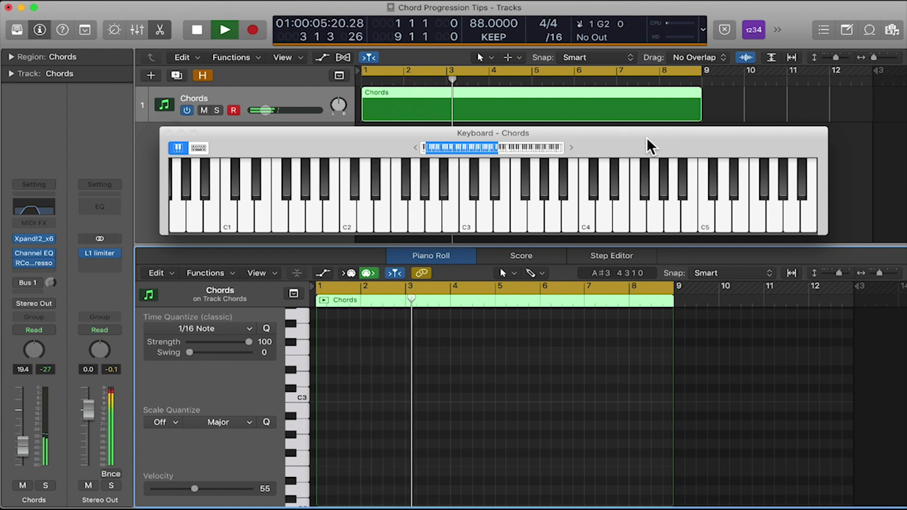
key(space)
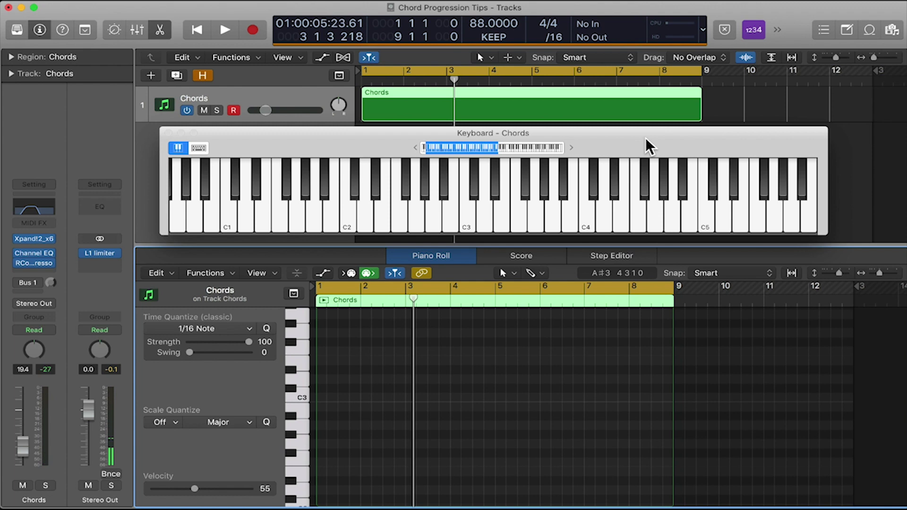
key(shift+r)
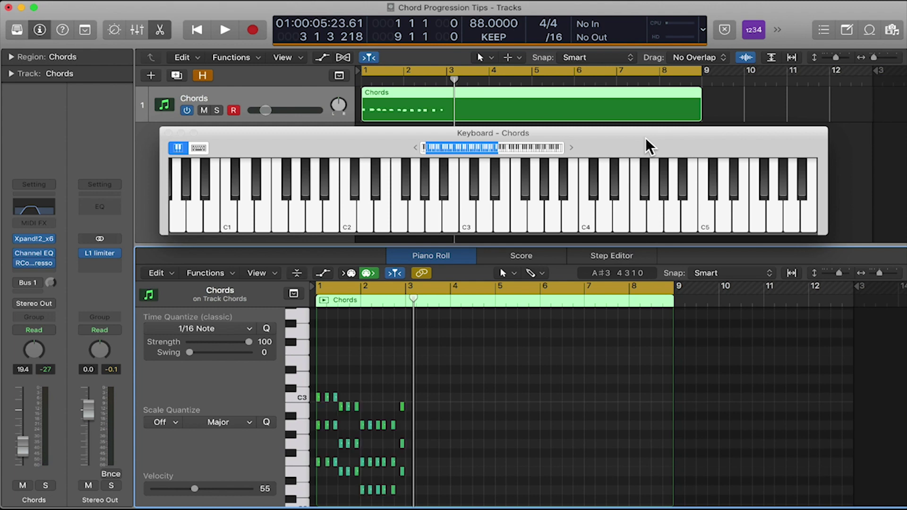
Step: Quantize all notes in the Chords region to 1/16 notes and play the progression back from the start
scroll(565, 399, down, 3)
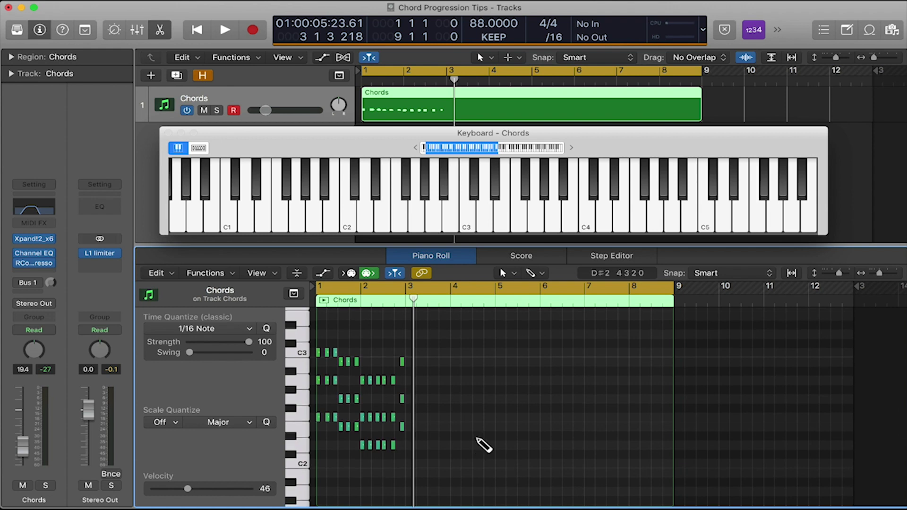
key(super+a)
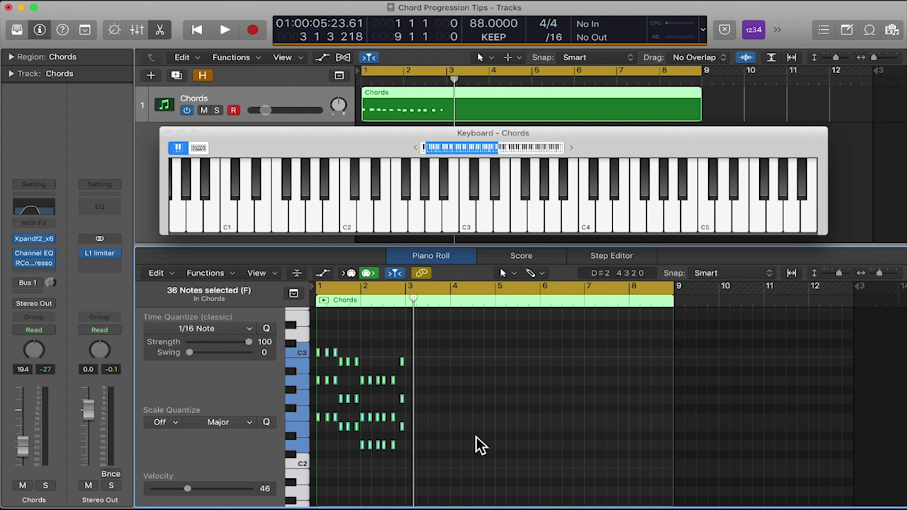
key(q)
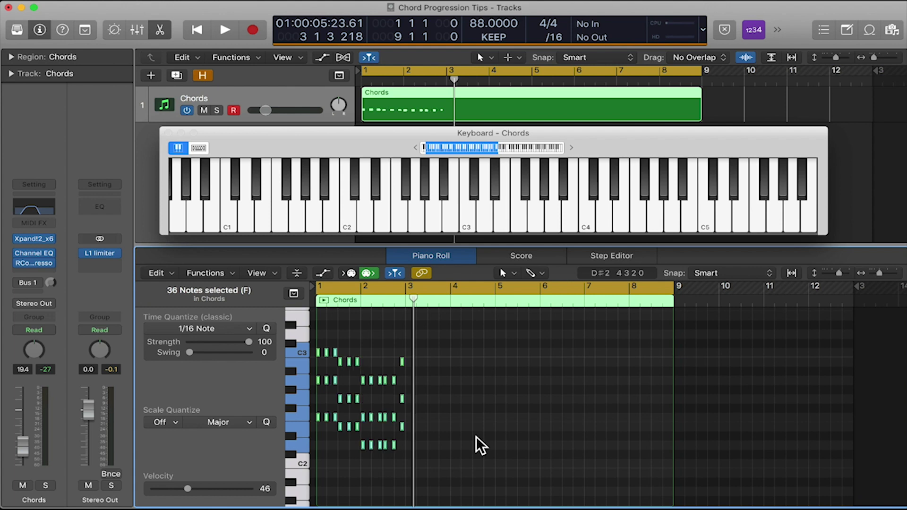
key(shift+space)
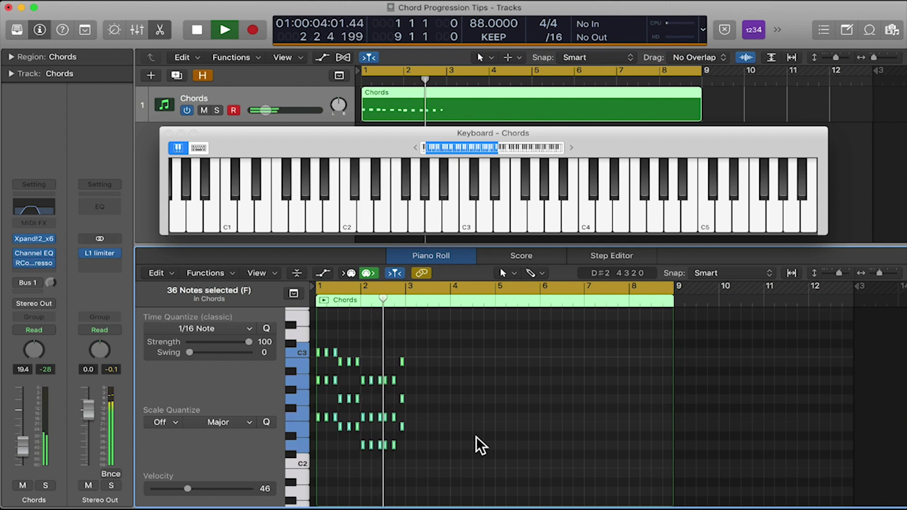
key(space)
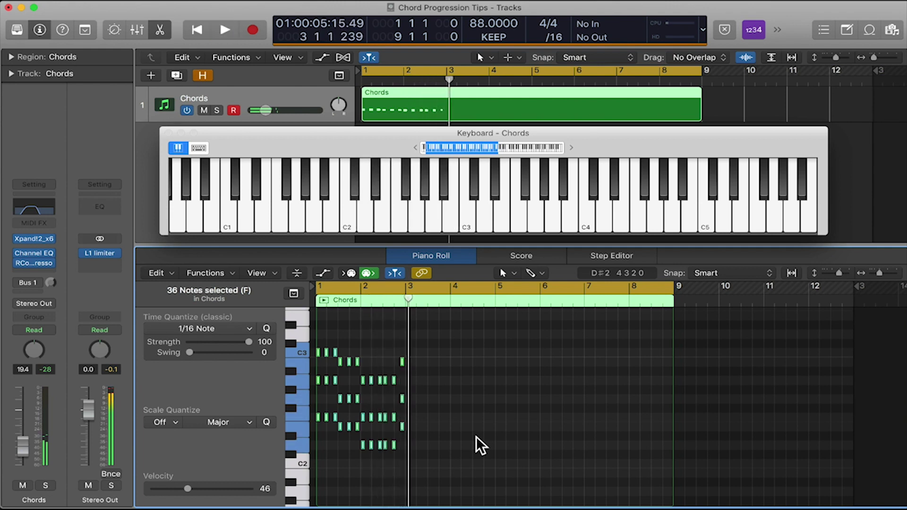
key(z)
click(359, 445)
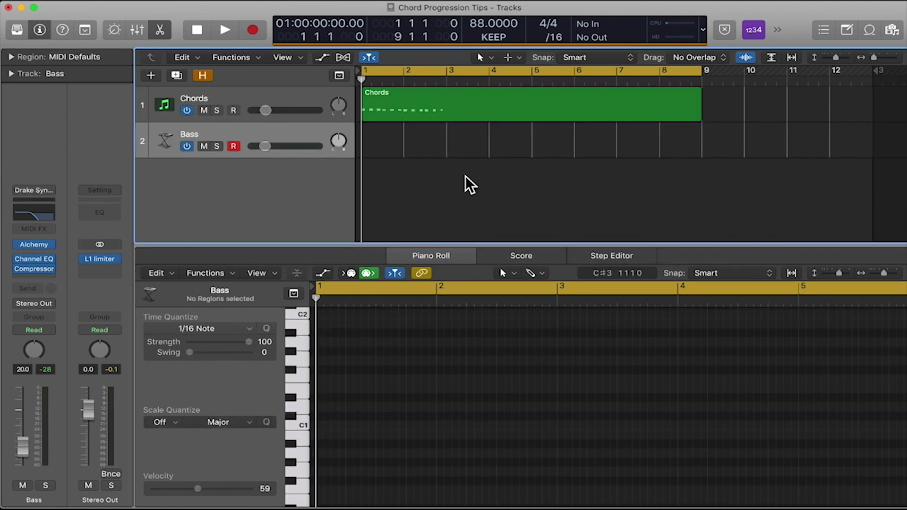
Step: Play the project from the start while performing a bass line, and capture the stopped performance as a region on the Bass track
key(space)
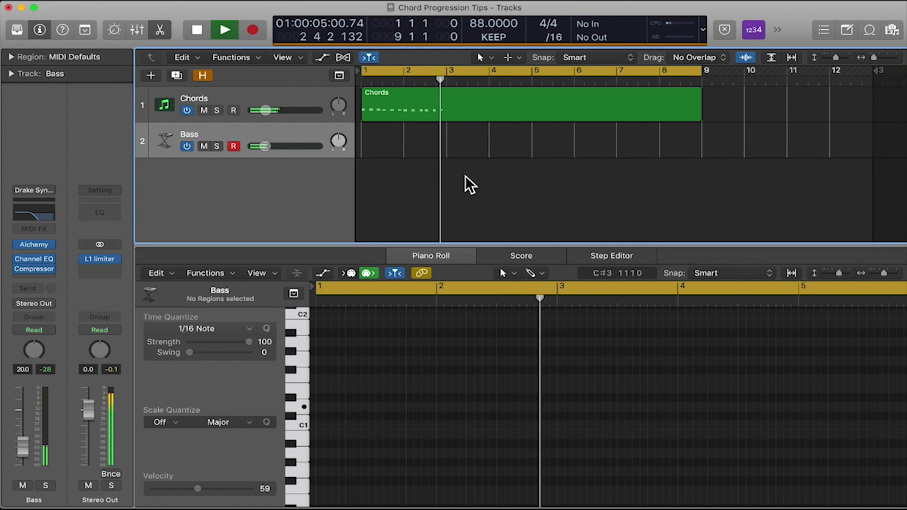
key(space)
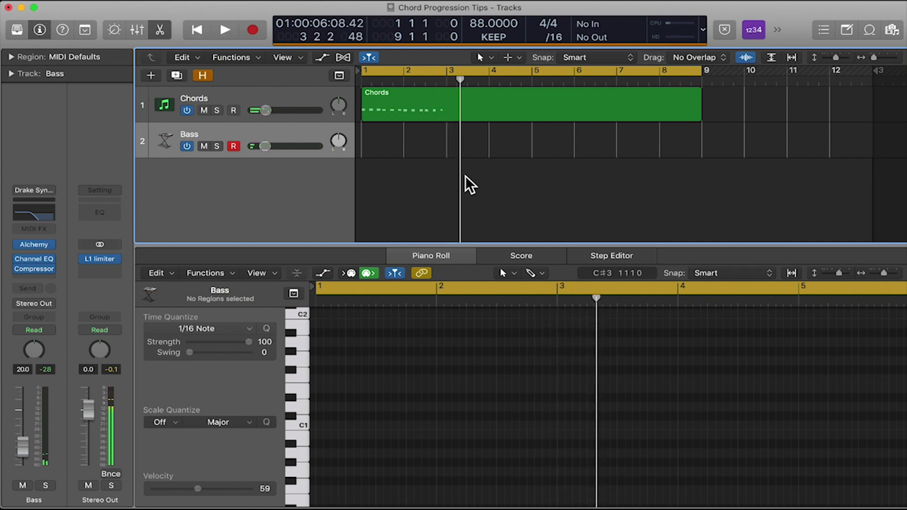
key(super+z)
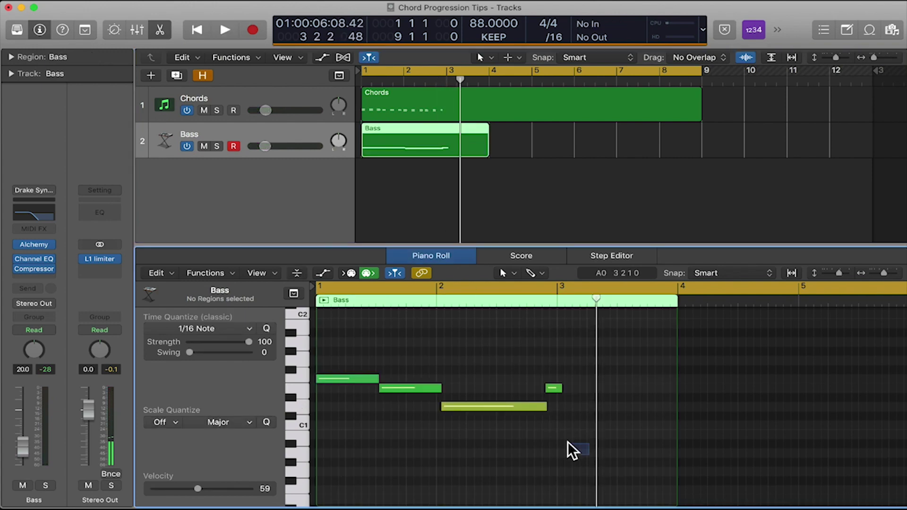
Step: Select all captured notes in the Bass region, quantize them to 1/16 notes and clear the selection
drag(568, 441, 302, 356)
key(q)
click(477, 350)
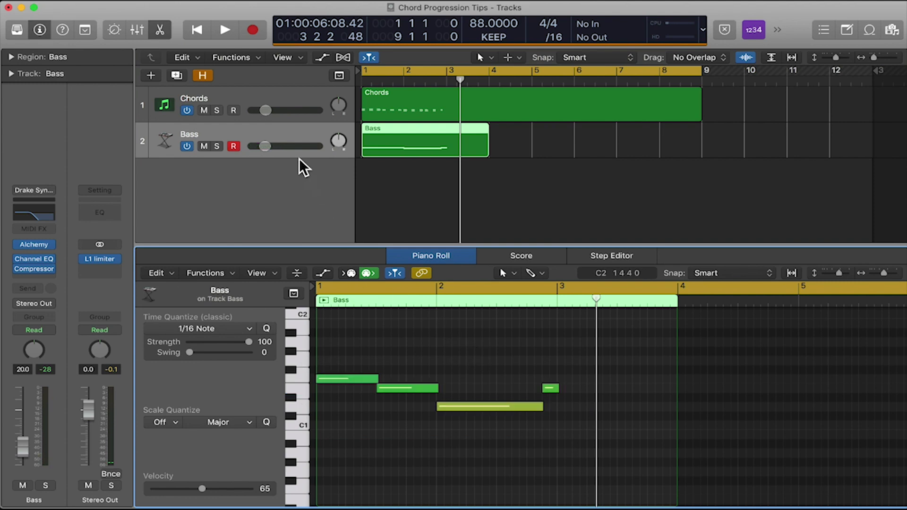
Step: Raise the Bass track's volume to about -16.2 dB and play the chords and bass together to check the balance
drag(284, 140, 297, 143)
key(space)
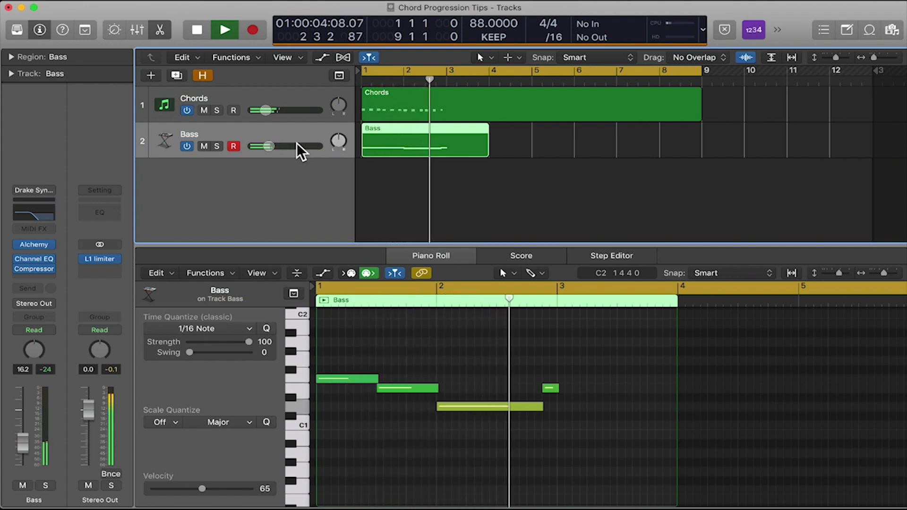
key(space)
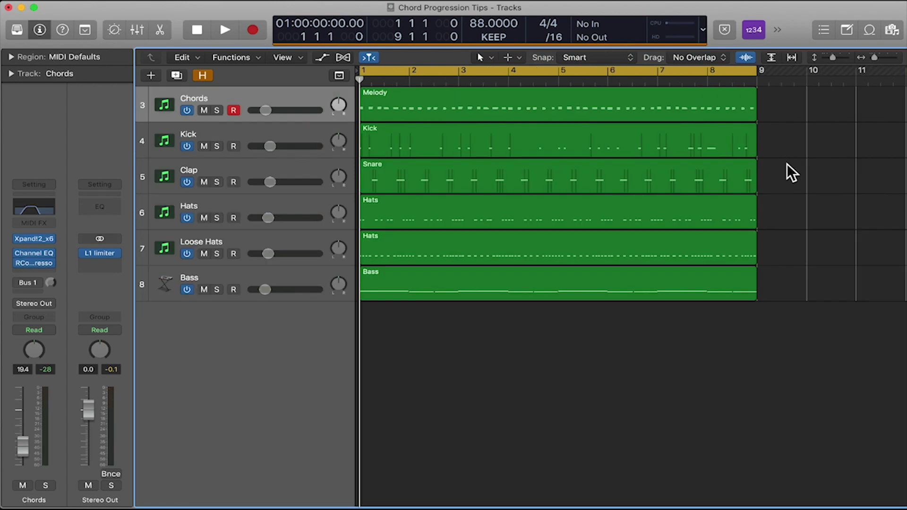
Step: Play the full arrangement with melody, drums and bass from bar 1
key(space)
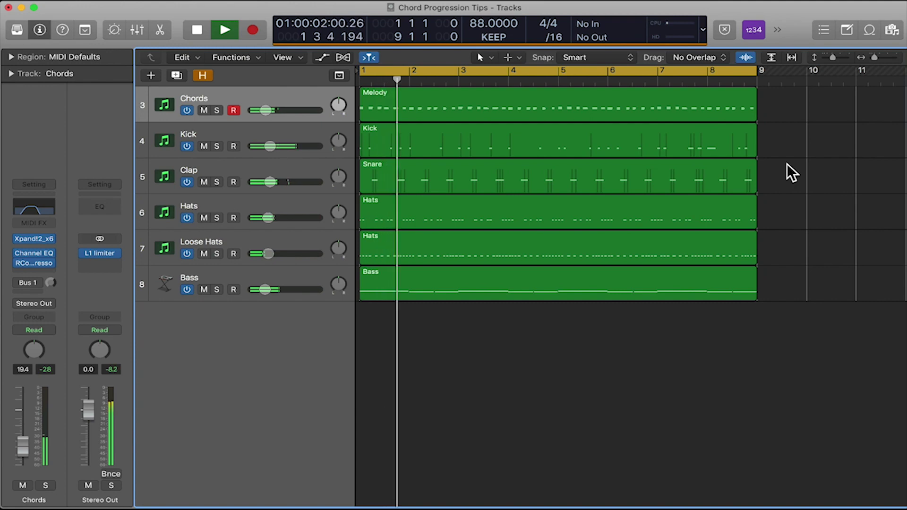